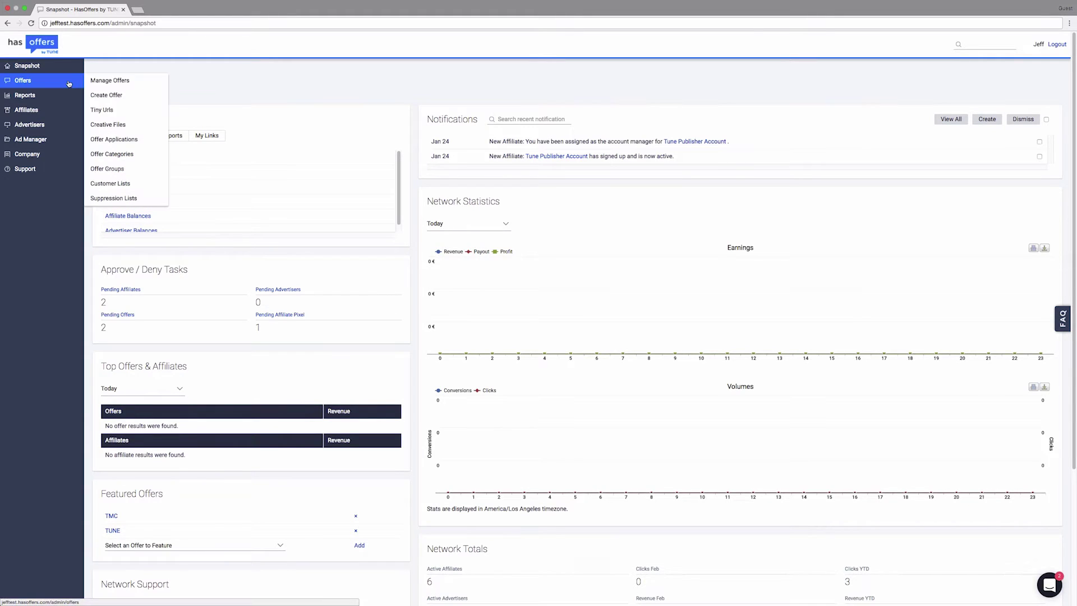
Open the Atomic Games offer from Manage Offers and start editing its targeting
{"action": "left_click", "coordinate": [99, 81]}
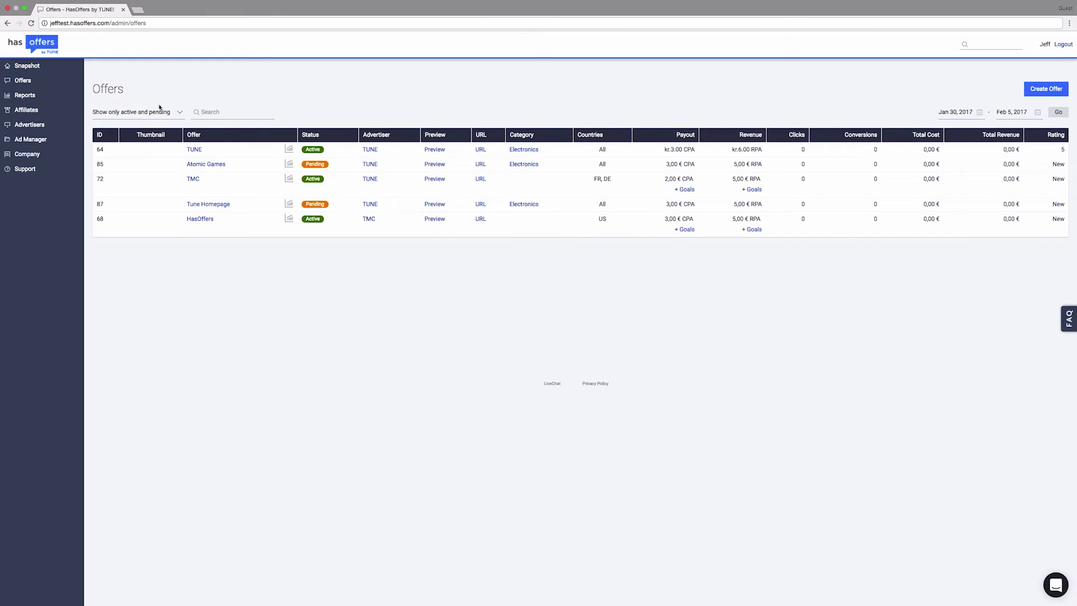
{"action": "left_click", "coordinate": [220, 167]}
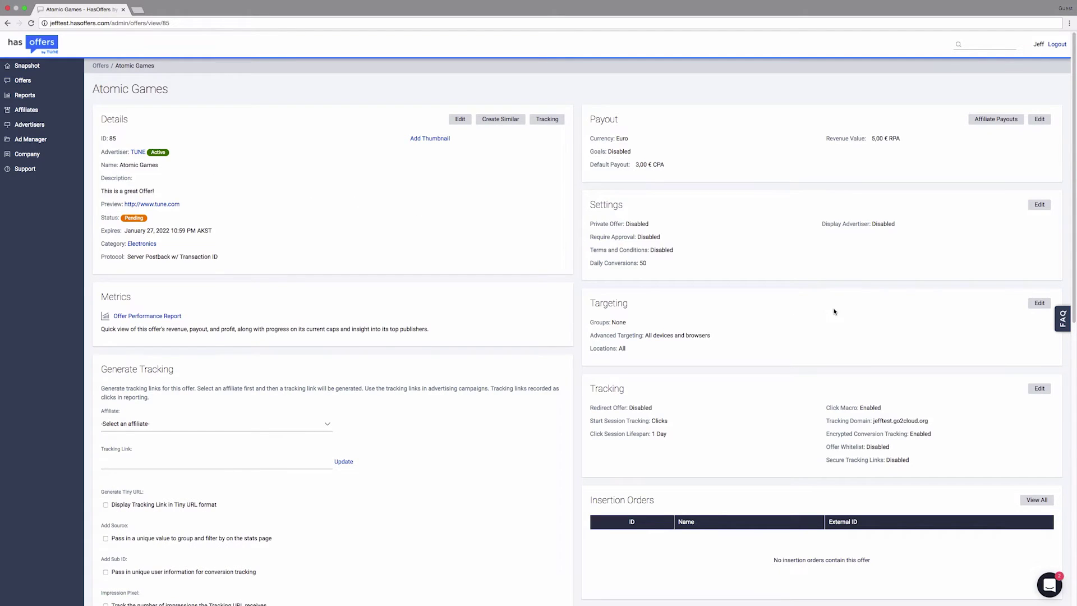
{"action": "left_click", "coordinate": [1040, 304]}
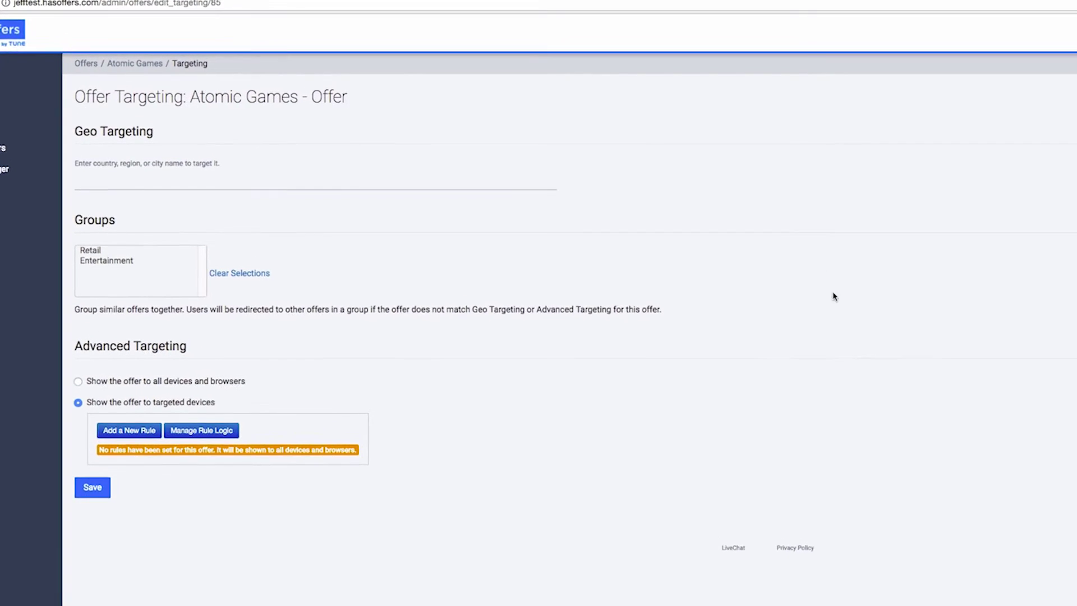
Add Seattle, Washington, United States as a geo target
{"action": "left_click", "coordinate": [579, 197]}
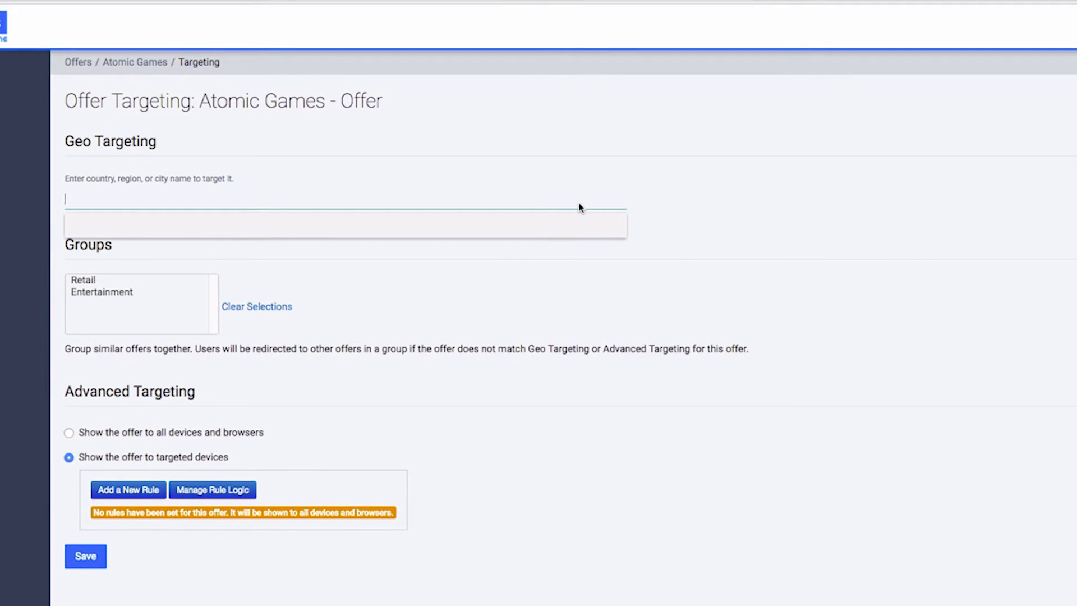
{"action": "type", "text": "s"}
{"action": "type", "text": "eattl"}
{"action": "type", "text": "e"}
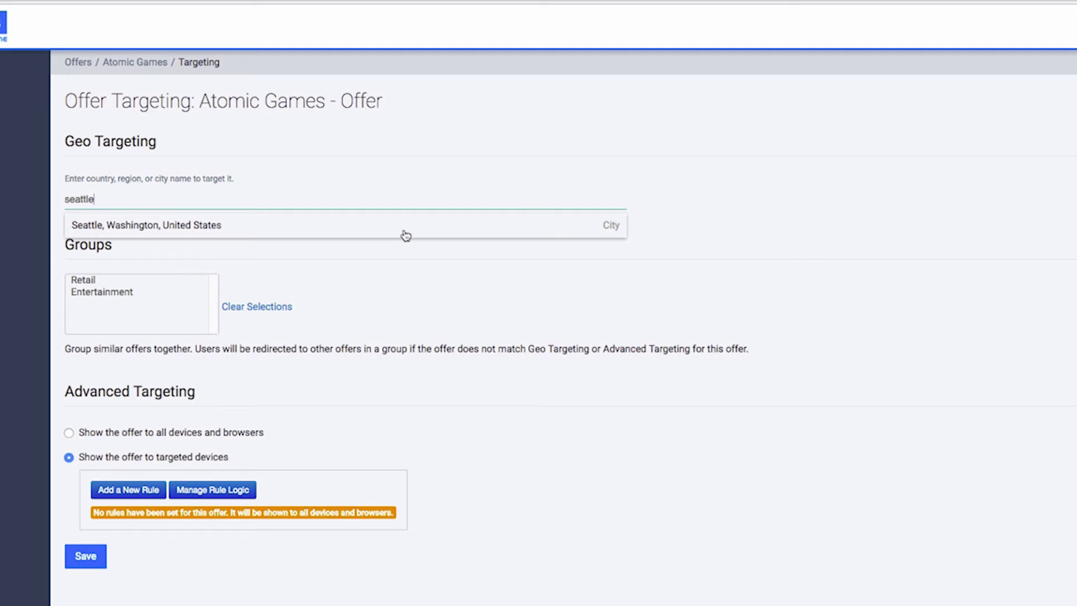
{"action": "left_click", "coordinate": [405, 235]}
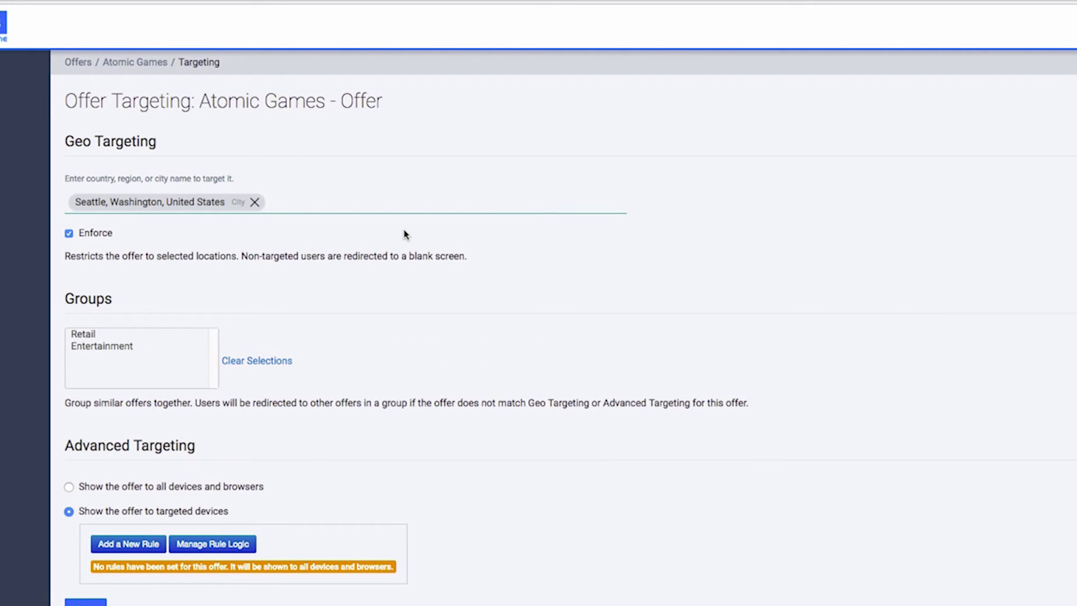
{"action": "type", "text": "san d"}
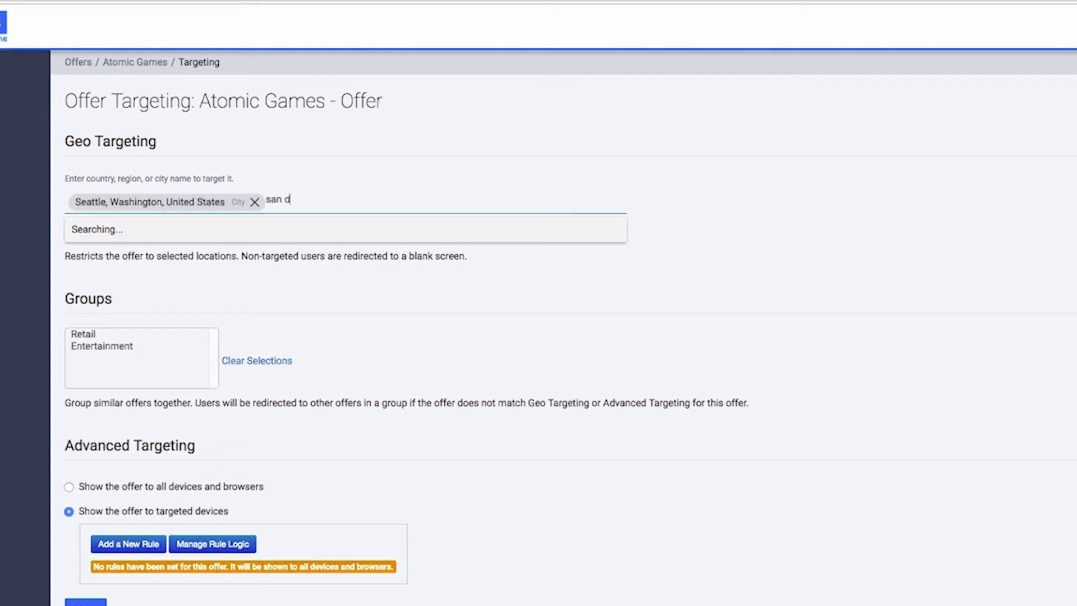
{"action": "type", "text": "iego"}
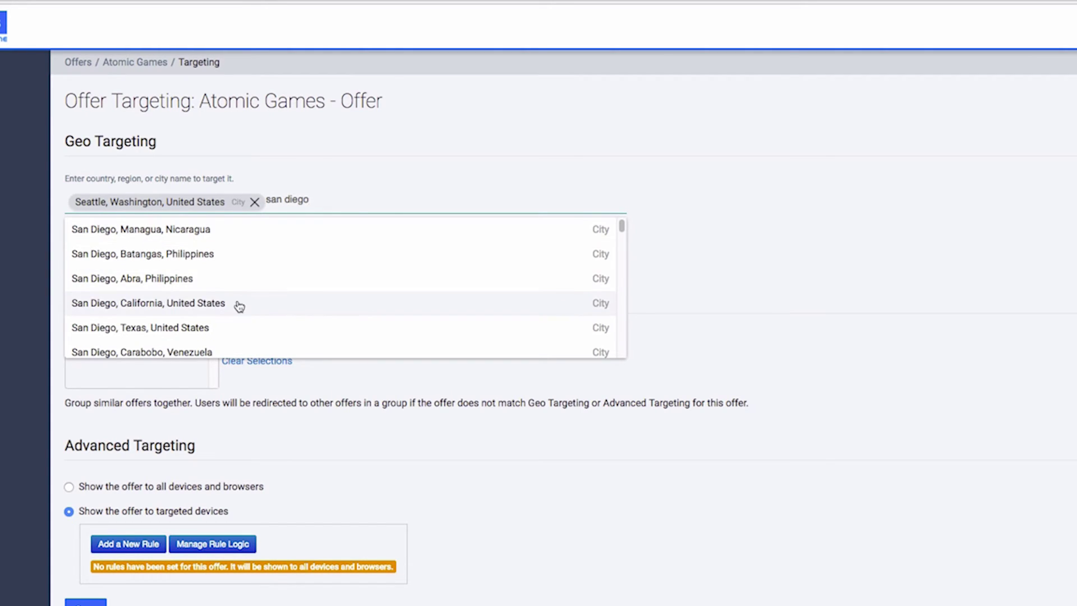
Add San Diego, California and the country Mexico as geo targets
{"action": "left_click", "coordinate": [239, 306]}
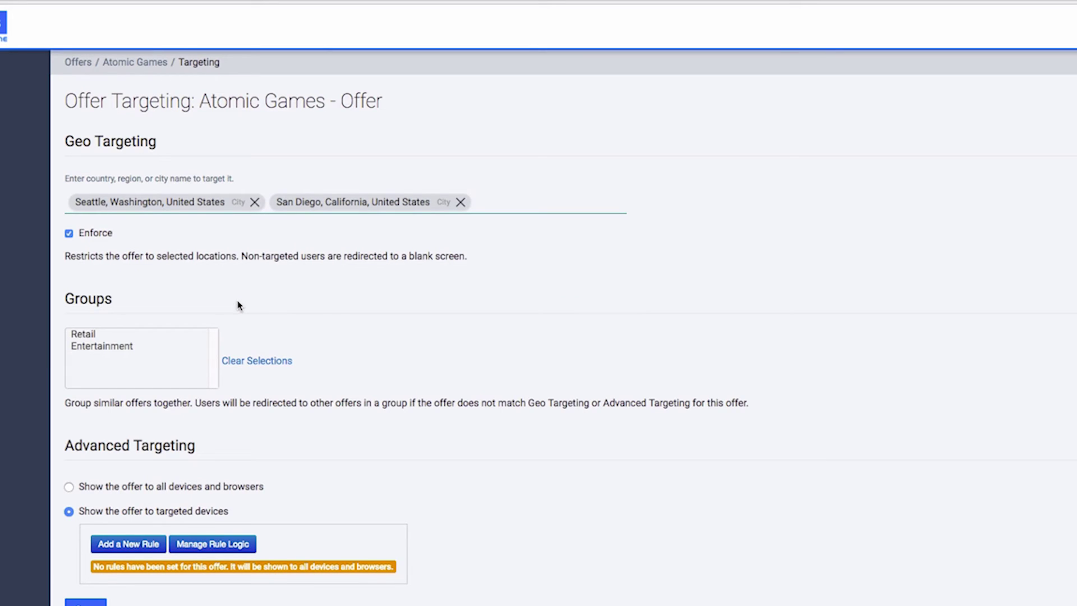
{"action": "left_click", "coordinate": [495, 201]}
{"action": "type", "text": "mex"}
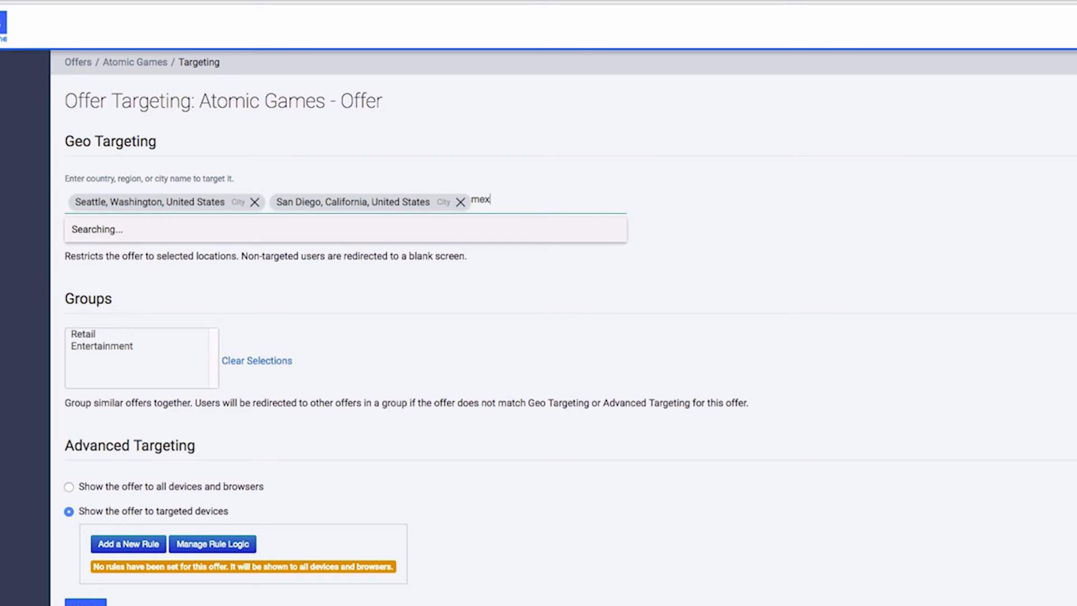
{"action": "type", "text": "ico"}
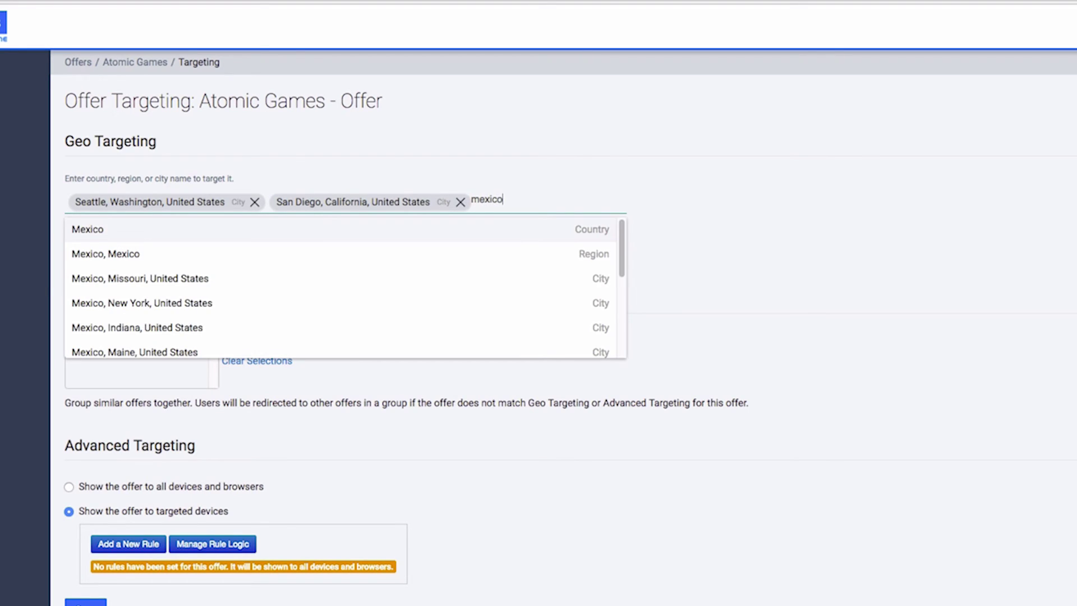
{"action": "left_click", "coordinate": [453, 229]}
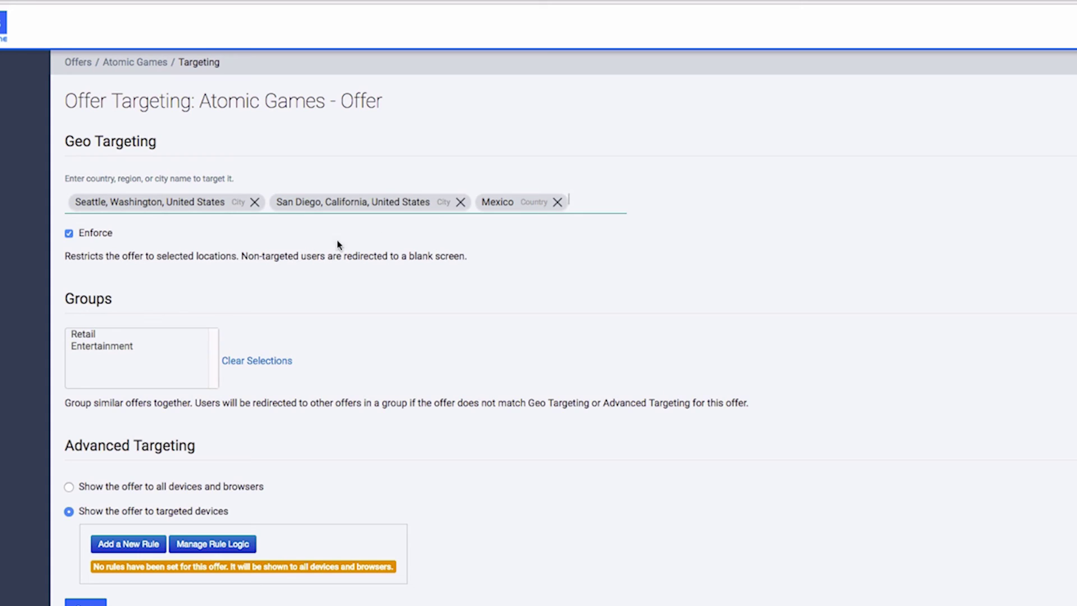
Select Entertainment in the Groups list
{"action": "left_click", "coordinate": [112, 348]}
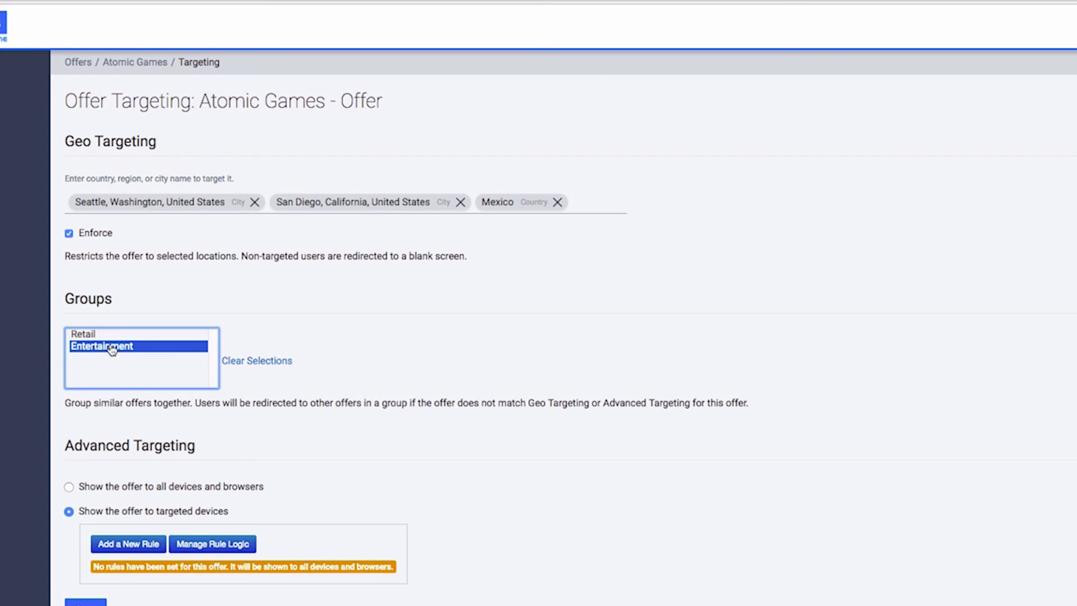